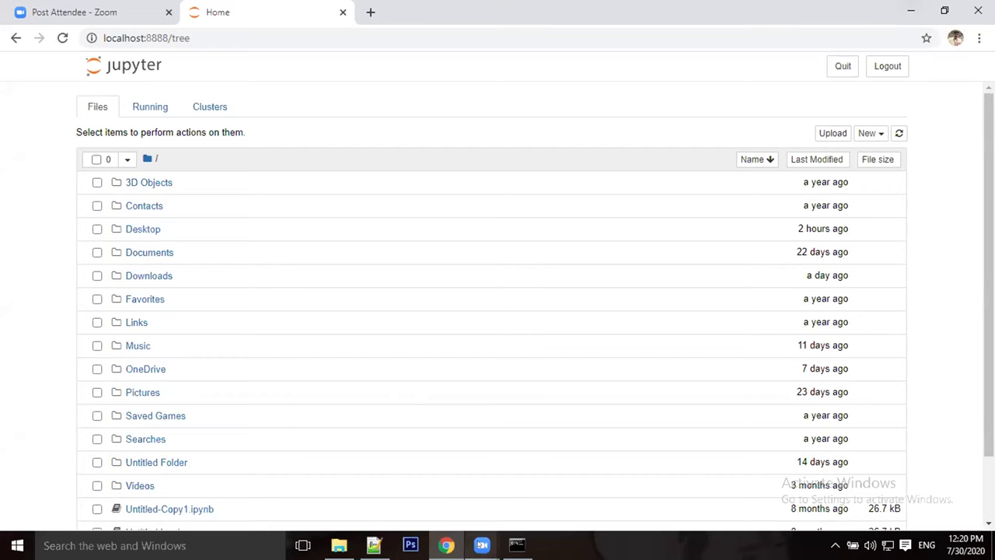
pyautogui.moveTo(482, 545)
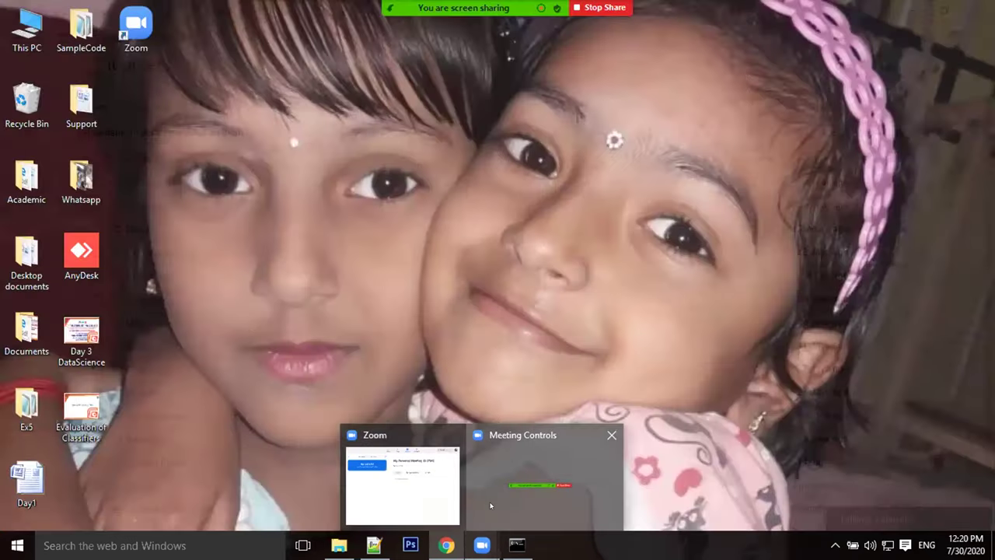
pyautogui.click(490, 506)
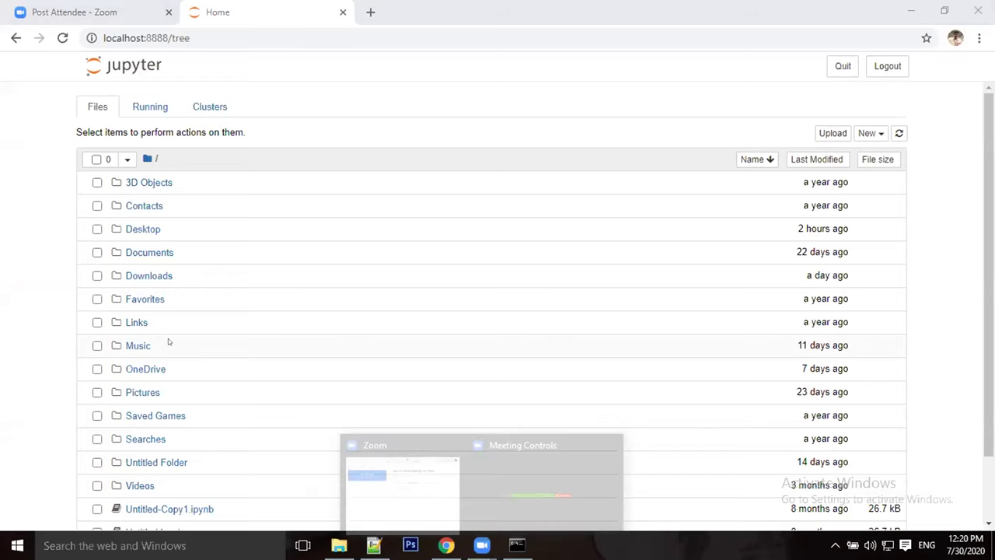
pyautogui.click(52, 344)
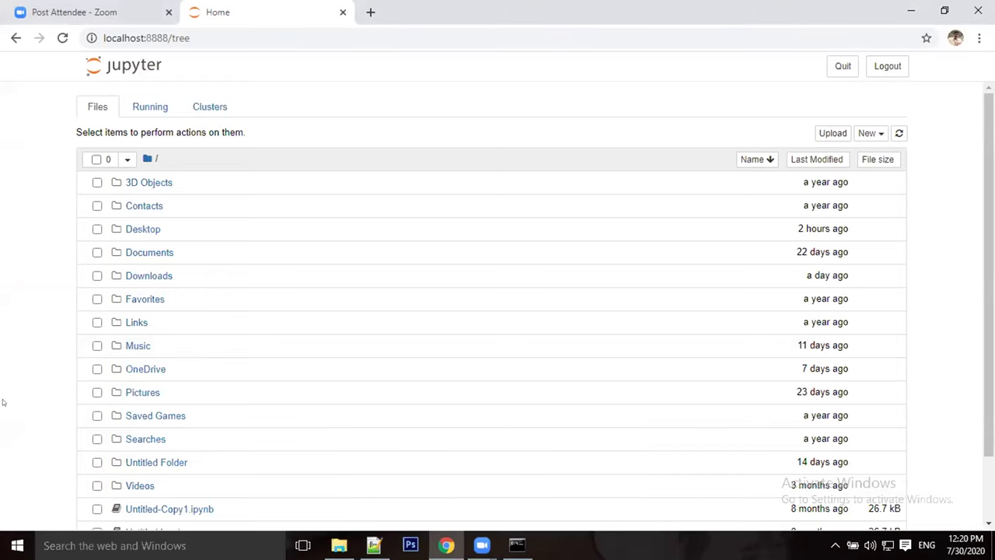
pyautogui.click(482, 545)
pyautogui.click(412, 502)
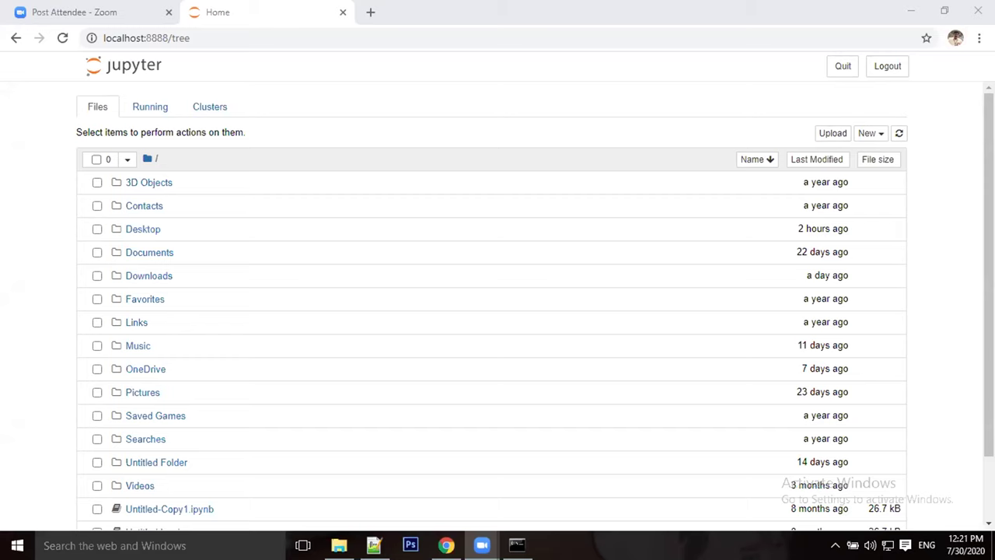
# Open the Ex5 folder inside Desktop in the Jupyter file browser.
pyautogui.scroll(-1, 337, 271)
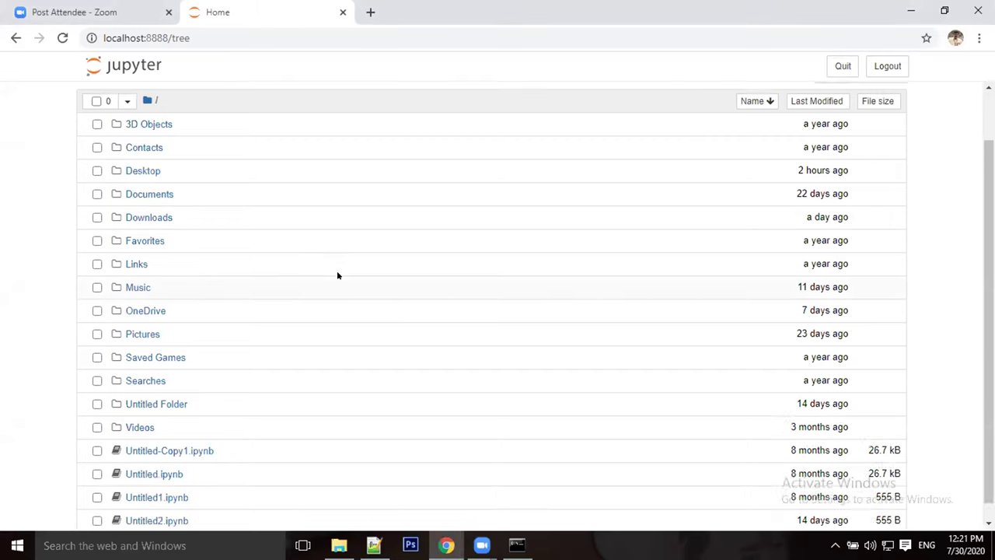
pyautogui.scroll(1, 336, 272)
pyautogui.scroll(-1, 642, 352)
pyautogui.scroll(1, 199, 401)
pyautogui.click(130, 229)
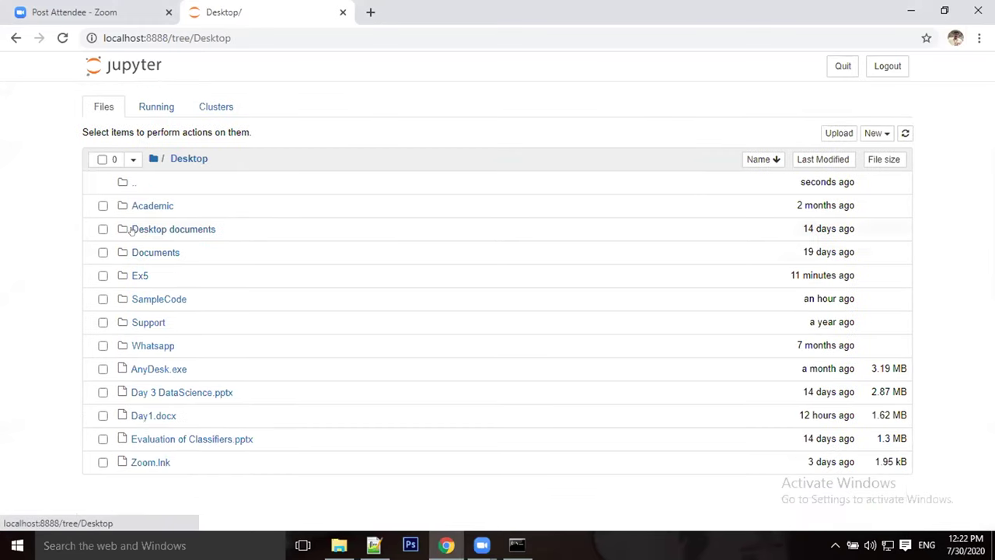
pyautogui.click(139, 275)
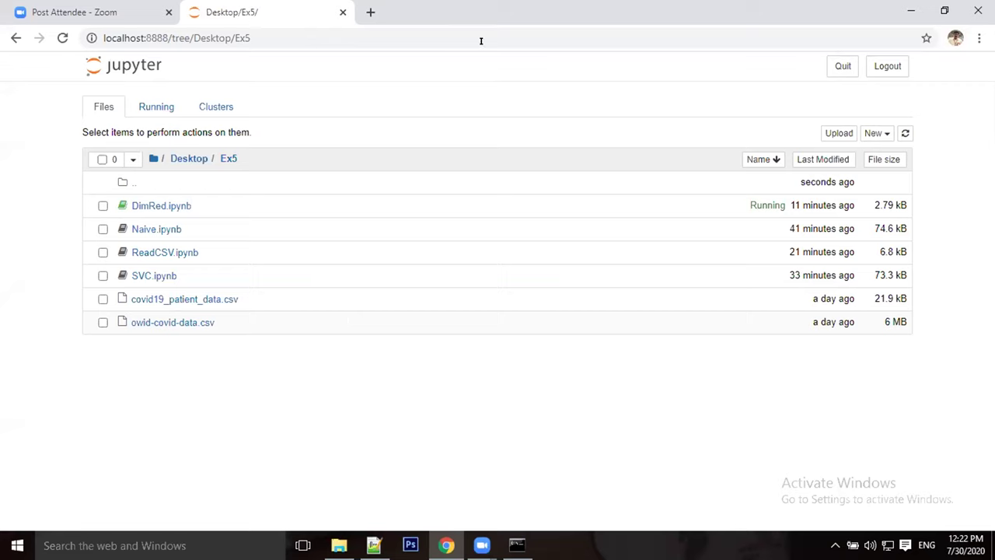
# Switch to the Ex5 folder in File Explorer and open covid19_patient_data in Excel.
pyautogui.click(910, 9)
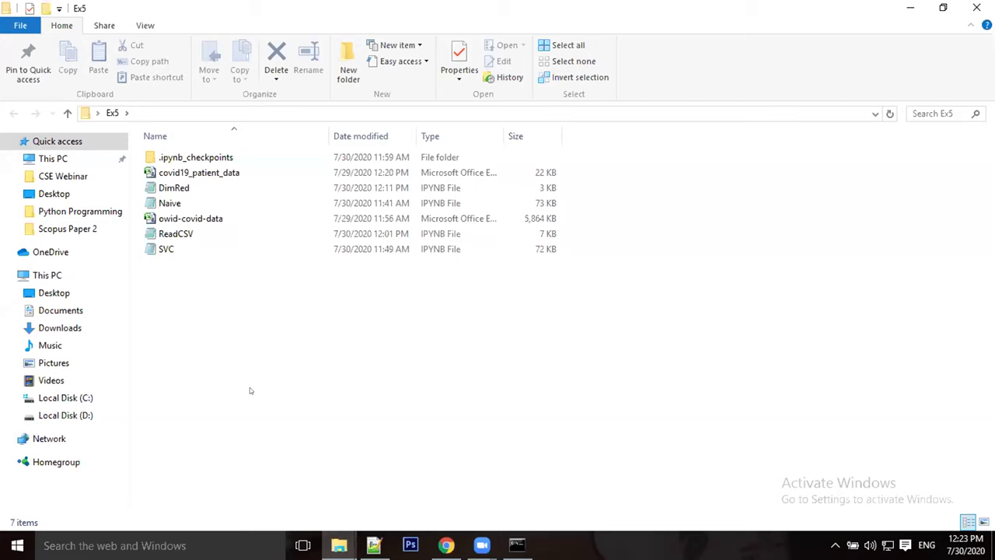
pyautogui.click(215, 177)
pyautogui.doubleClick(215, 177)
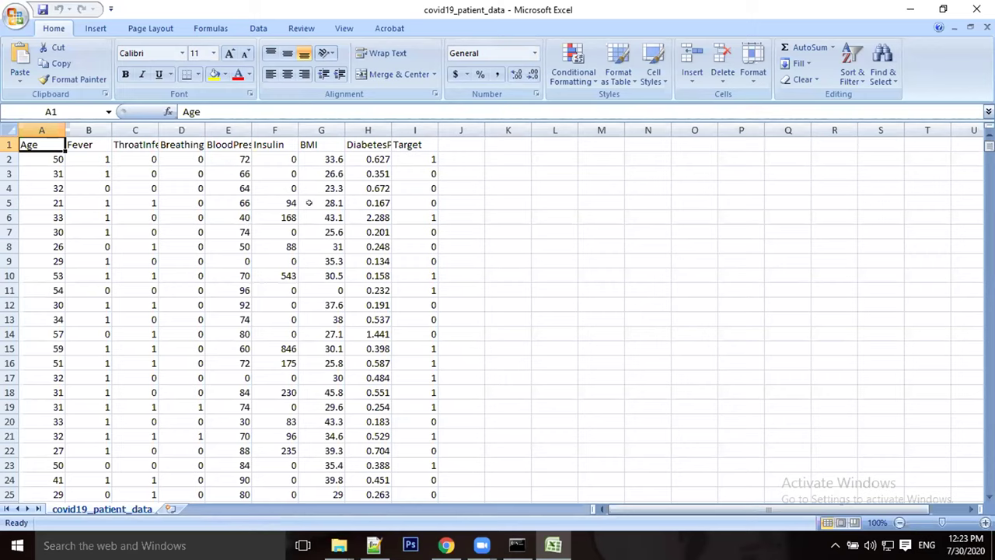
# Highlight the Target and Fever columns, and widen the ThroatInfection, BreathingIssue and BloodPressure columns to read their headers.
pyautogui.click(418, 125)
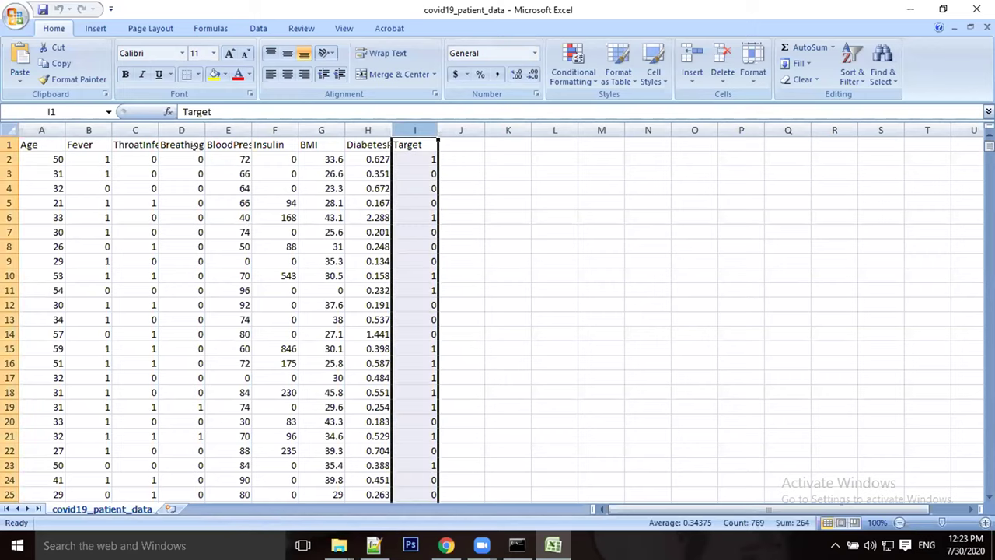
pyautogui.click(88, 129)
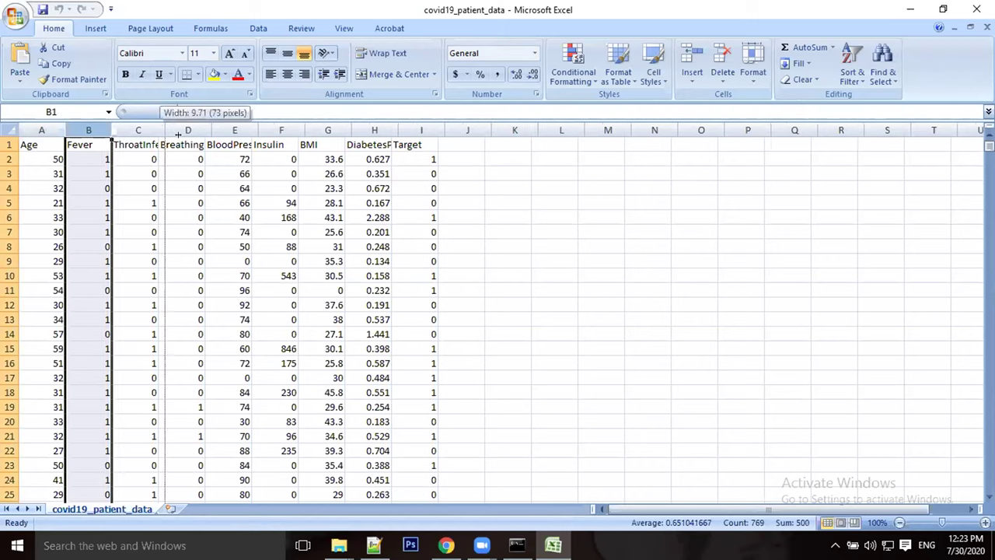
pyautogui.doubleClick(154, 130)
pyautogui.doubleClick(229, 129)
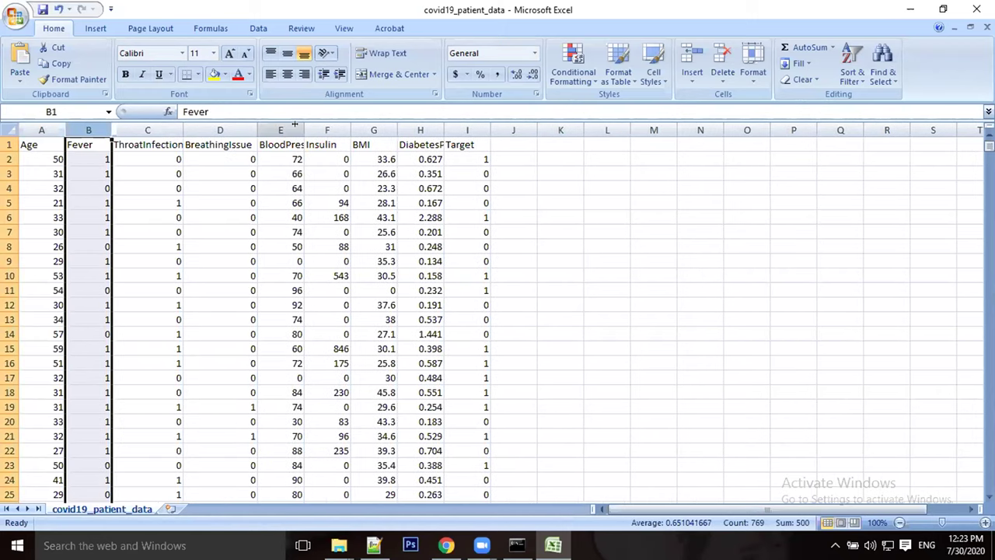
pyautogui.doubleClick(303, 129)
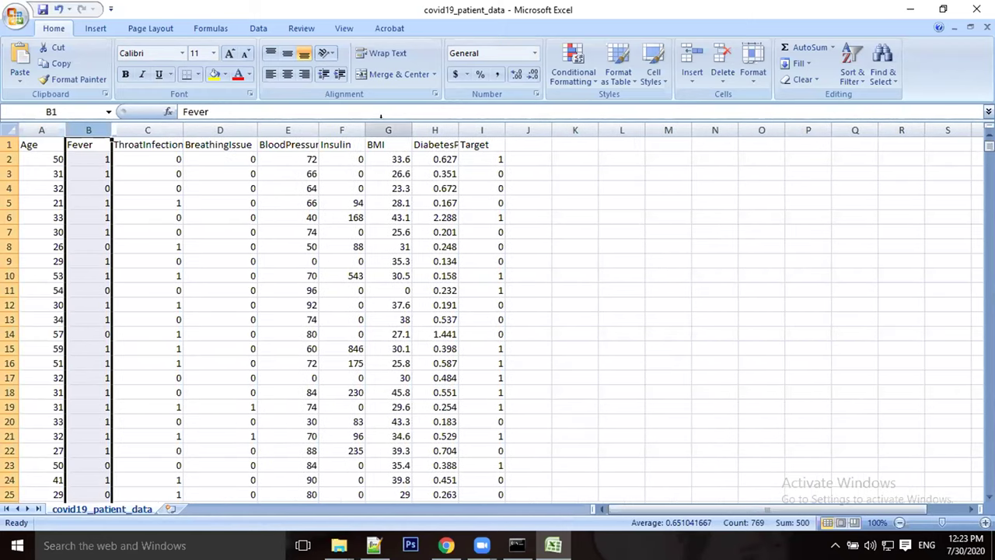
# Highlight columns E to H, starting at BloodPressure, and close the patient data file without saving changes.
pyautogui.click(434, 130)
pyautogui.moveTo(287, 130); pyautogui.dragTo(425, 191)
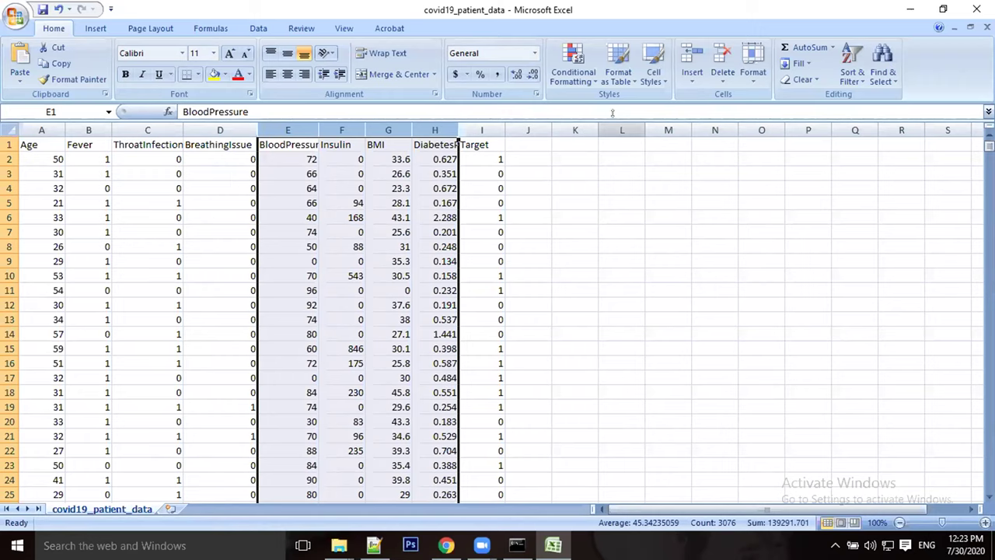
pyautogui.click(233, 186)
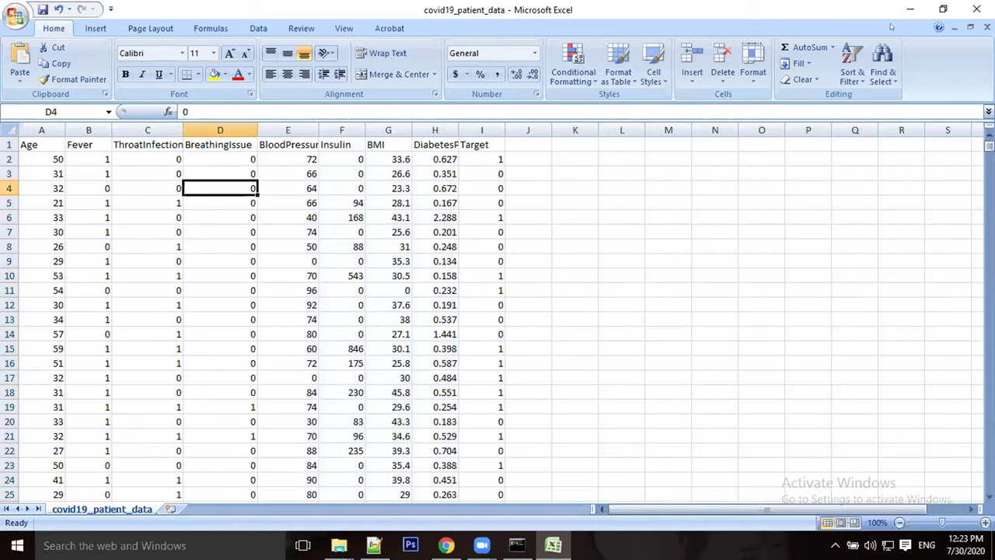
pyautogui.click(976, 10)
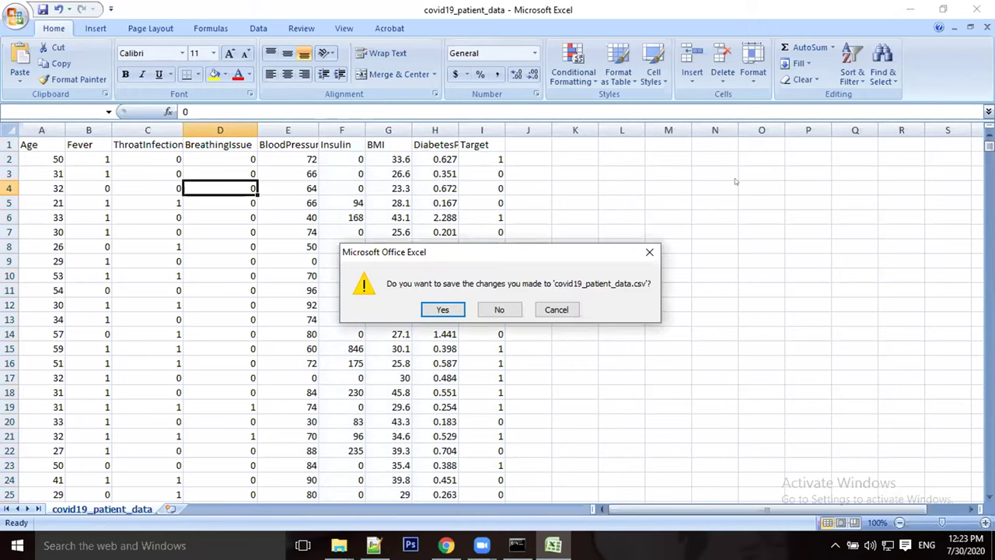
pyautogui.click(492, 306)
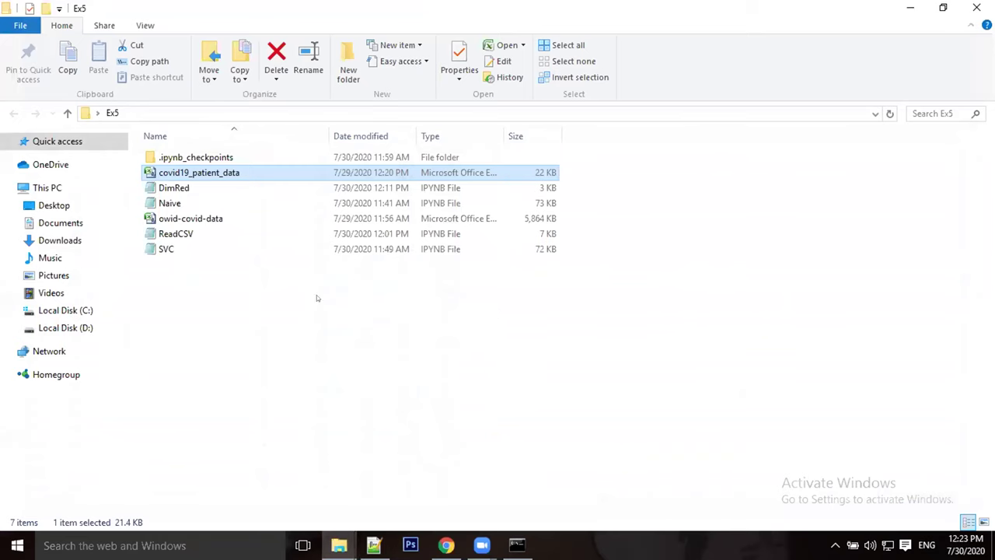
# Open owid-covid-data from the Ex5 folder and widen the date column so full dates are readable.
pyautogui.click(212, 219)
pyautogui.doubleClick(211, 218)
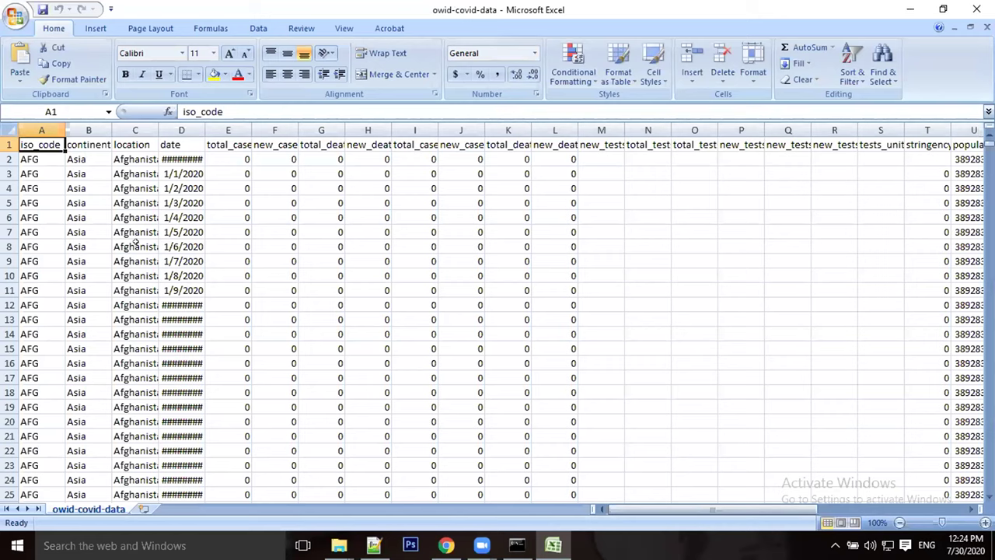
pyautogui.moveTo(204, 126); pyautogui.dragTo(239, 127)
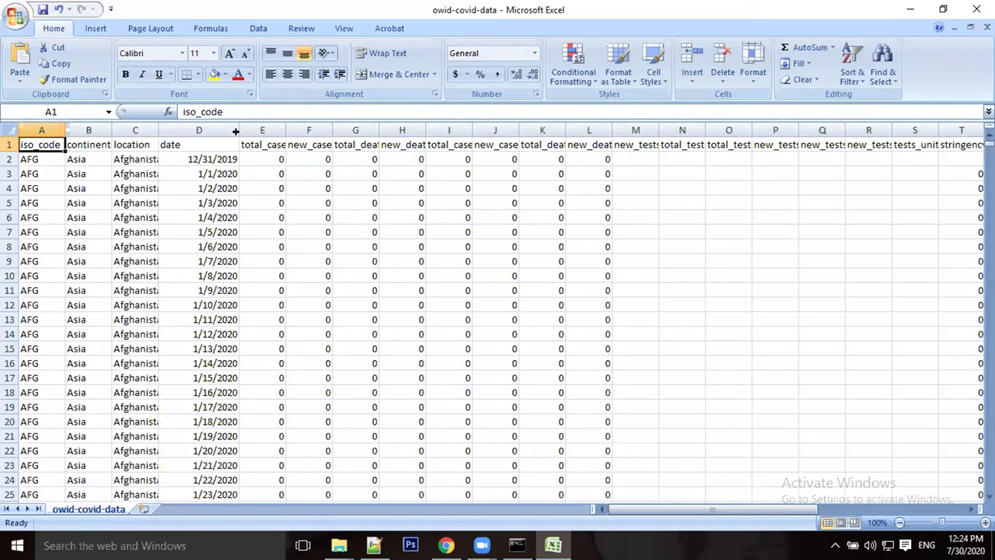
# Look through the dated rows for Afghanistan and Albania, and return to the header row.
pyautogui.scroll(-5, 217, 192)
pyautogui.scroll(5, 218, 192)
pyautogui.scroll(-20, 218, 194)
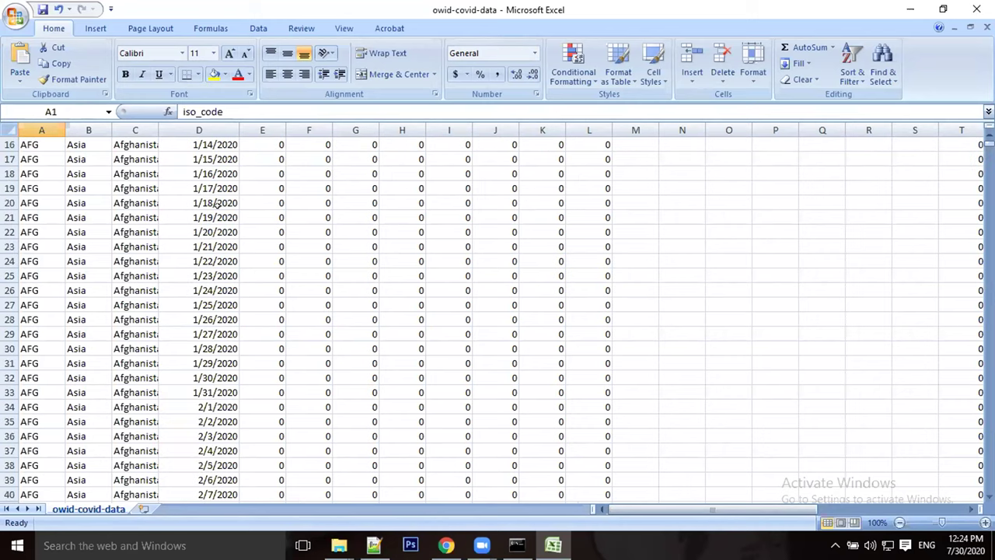
pyautogui.scroll(-20, 223, 216)
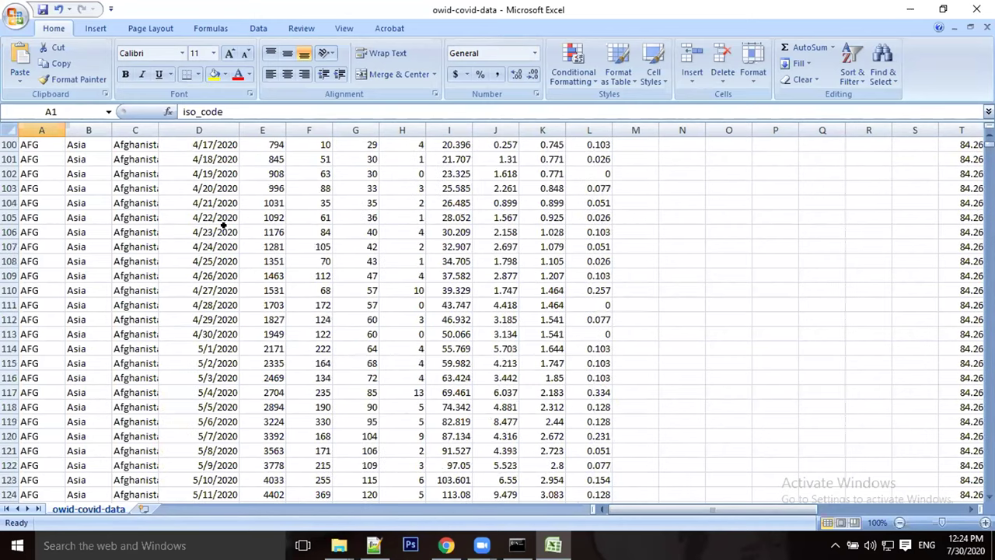
pyautogui.scroll(-20, 194, 249)
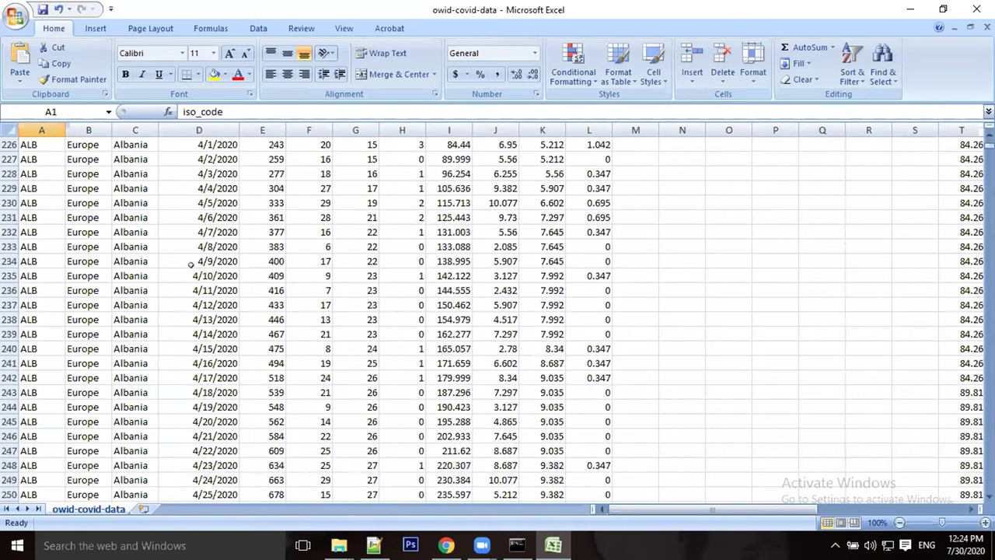
pyautogui.scroll(-6, 191, 297)
pyautogui.scroll(20, 191, 302)
pyautogui.scroll(20, 192, 306)
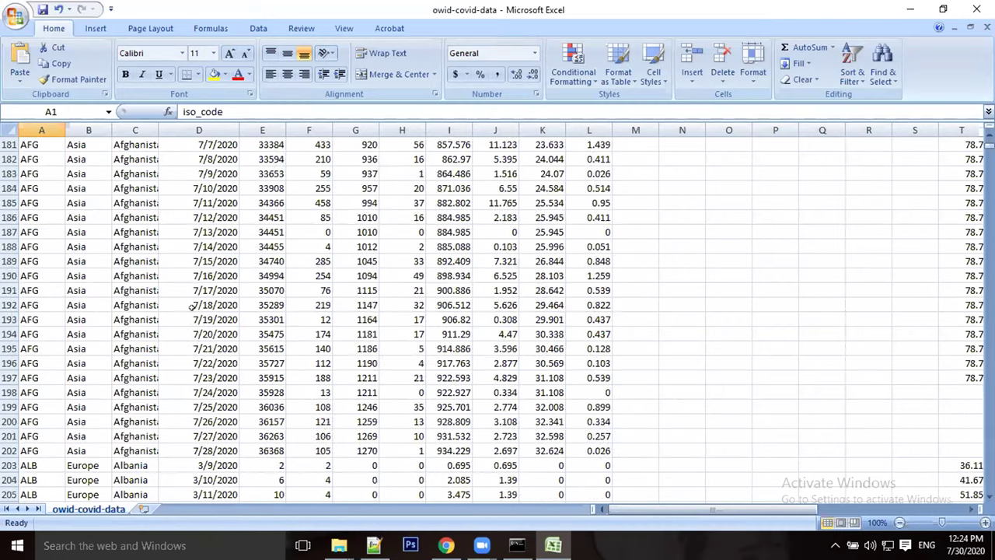
pyautogui.scroll(7, 192, 306)
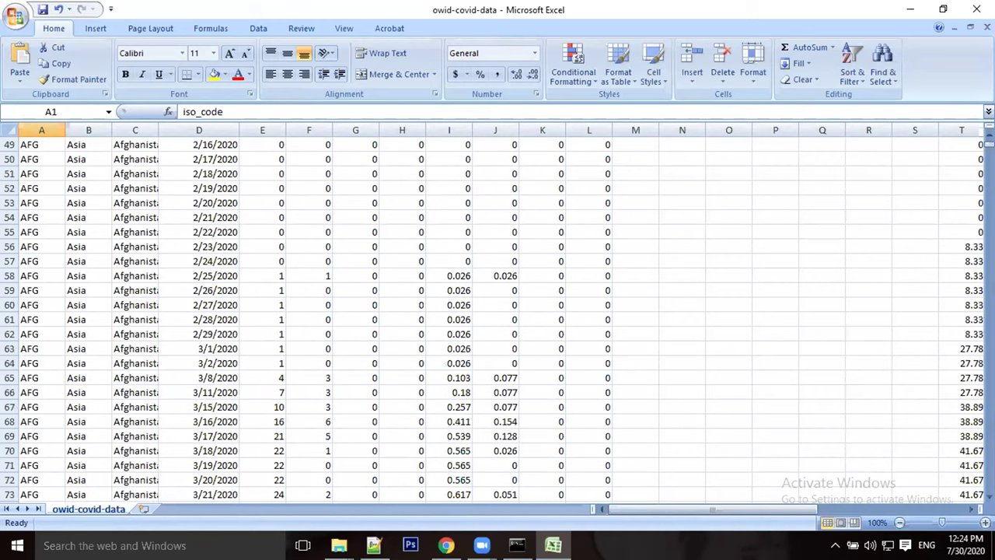
pyautogui.scroll(16, 192, 307)
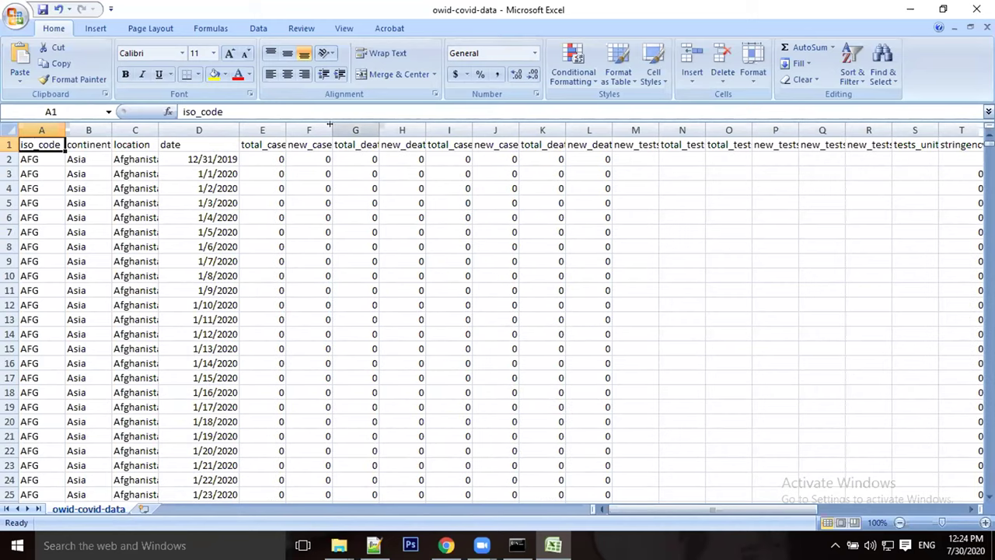
# Widen the case and death columns from total_cases to new_deaths, and fit the life_expectancy column to its header.
pyautogui.moveTo(286, 131); pyautogui.dragTo(561, 129)
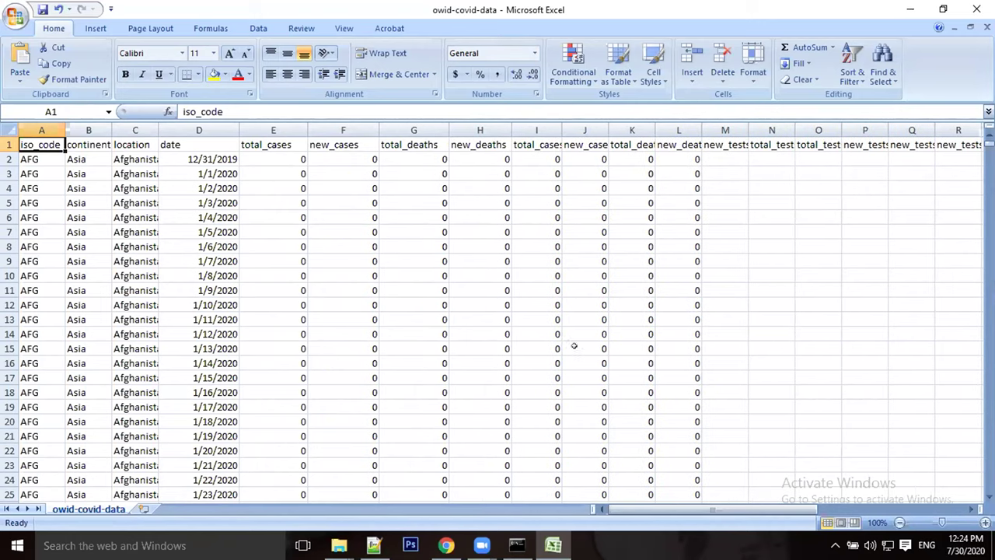
pyautogui.click(644, 504)
pyautogui.moveTo(725, 507); pyautogui.dragTo(864, 497)
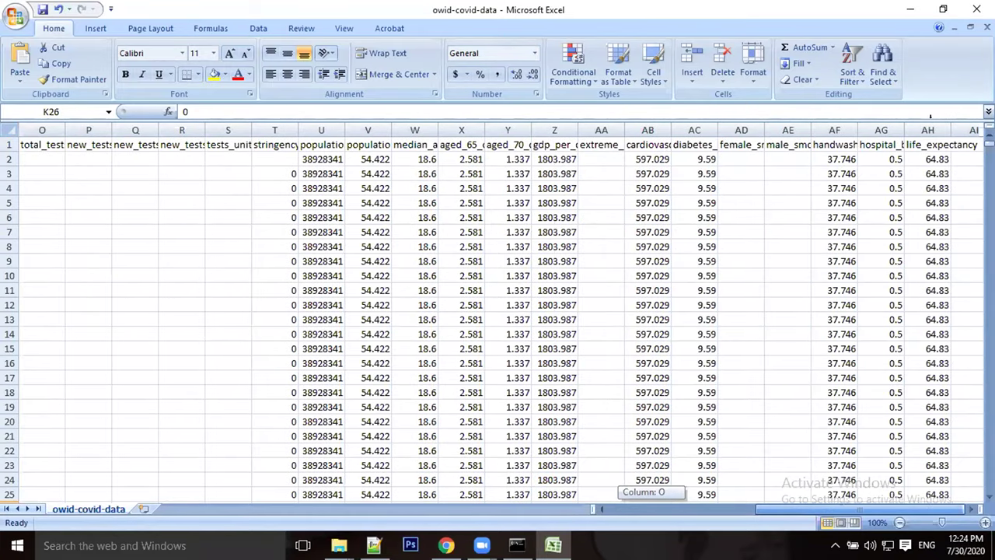
pyautogui.click(927, 130)
pyautogui.doubleClick(951, 130)
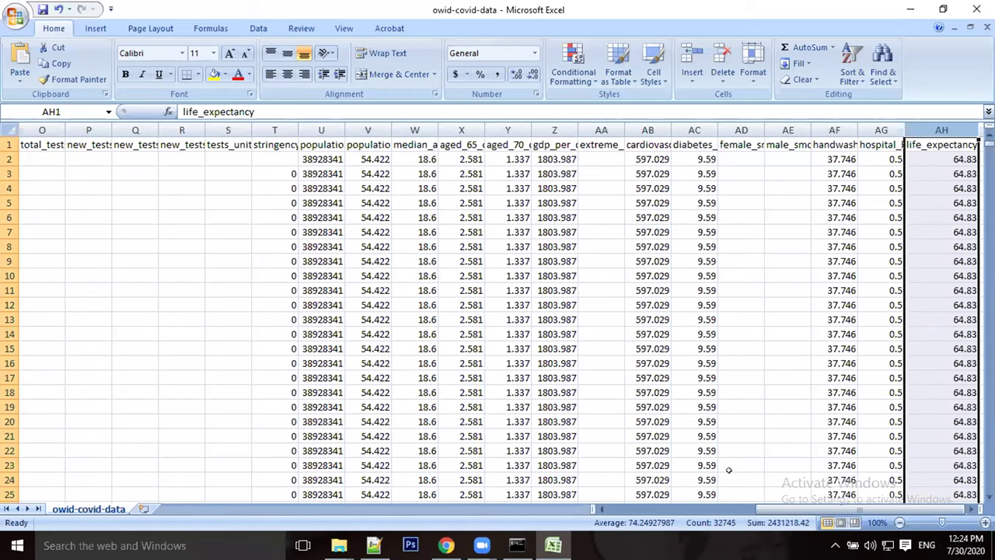
# Inspect the aged_65_older, gdp_per_capita and diabetes_prevalence columns, and close the owid-covid-data file without saving changes.
pyautogui.click(461, 131)
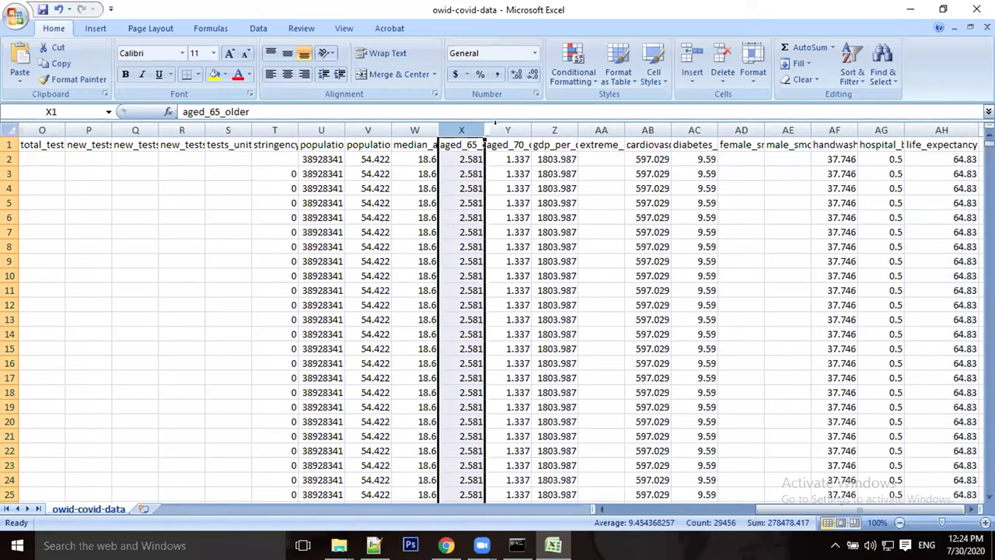
pyautogui.click(517, 130)
pyautogui.click(554, 130)
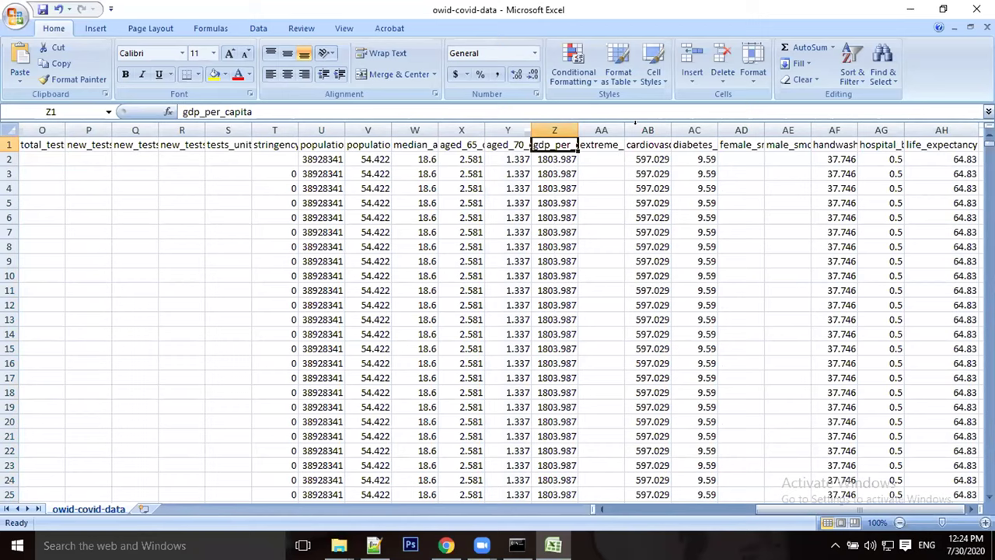
pyautogui.click(636, 129)
pyautogui.click(688, 130)
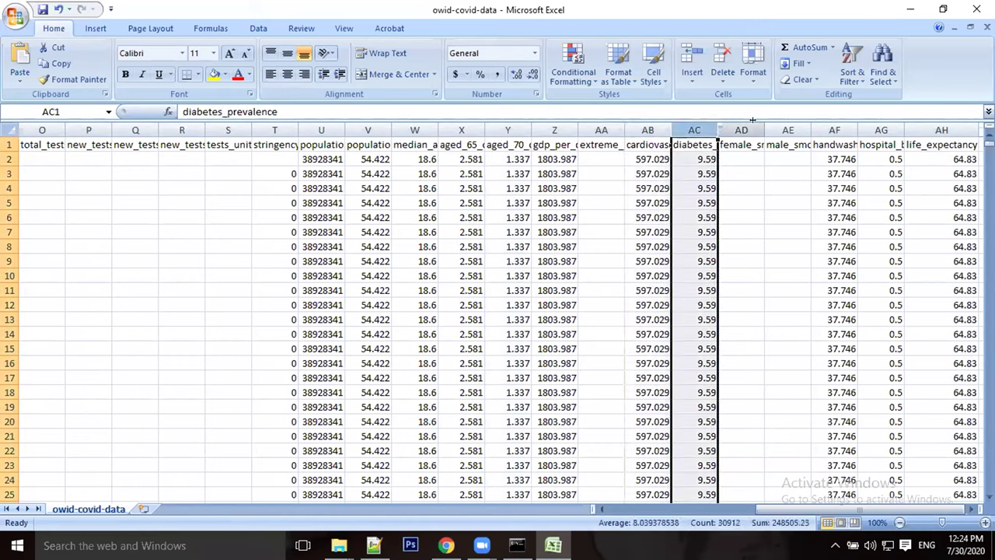
pyautogui.scroll(-8, 778, 227)
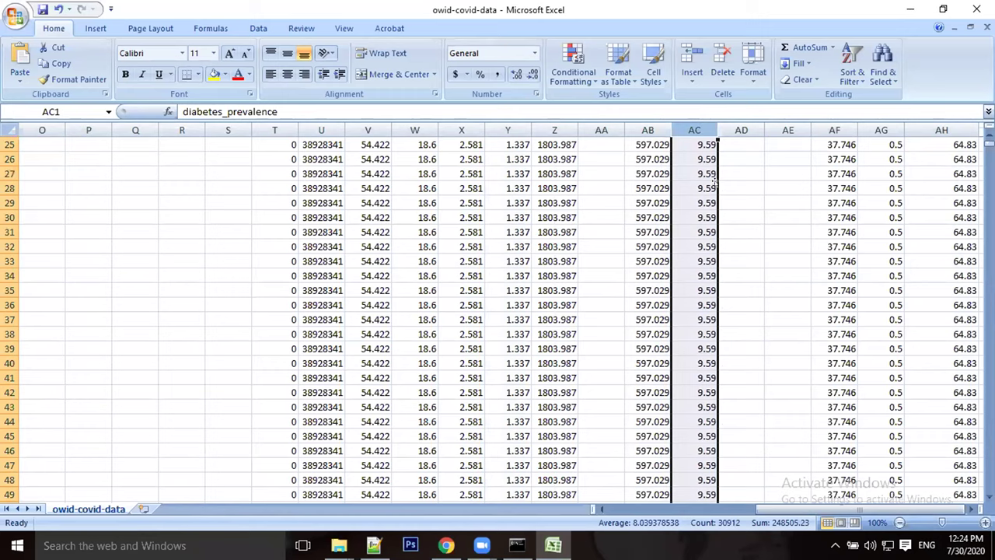
pyautogui.click(976, 9)
pyautogui.click(513, 310)
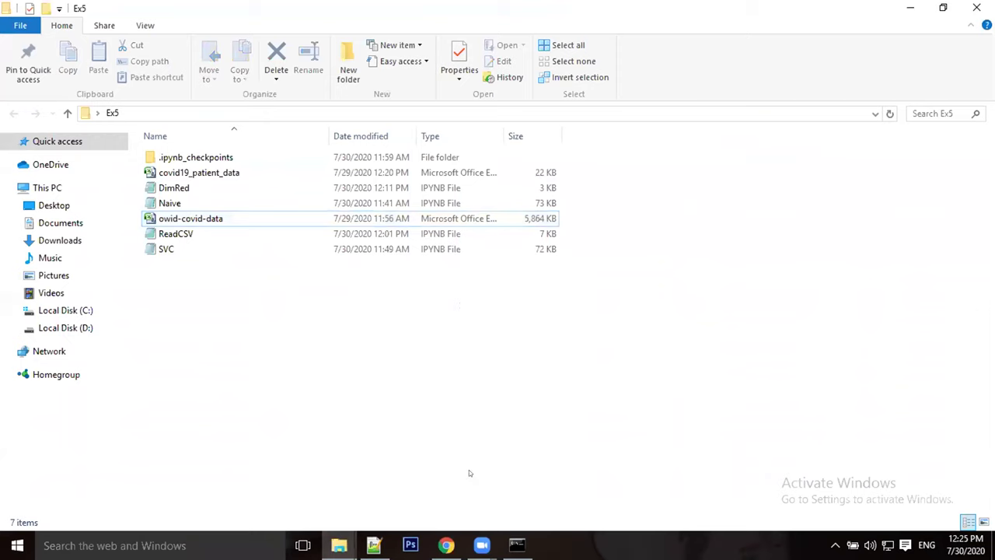
# Switch back to Jupyter in Chrome and open the DimRed.ipynb notebook from the Ex5 folder.
pyautogui.click(446, 545)
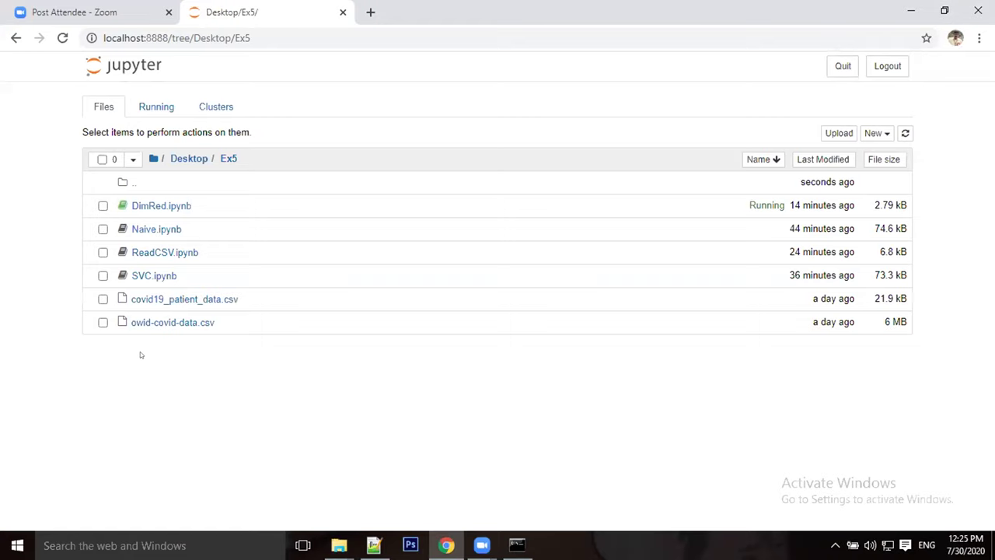
pyautogui.click(154, 206)
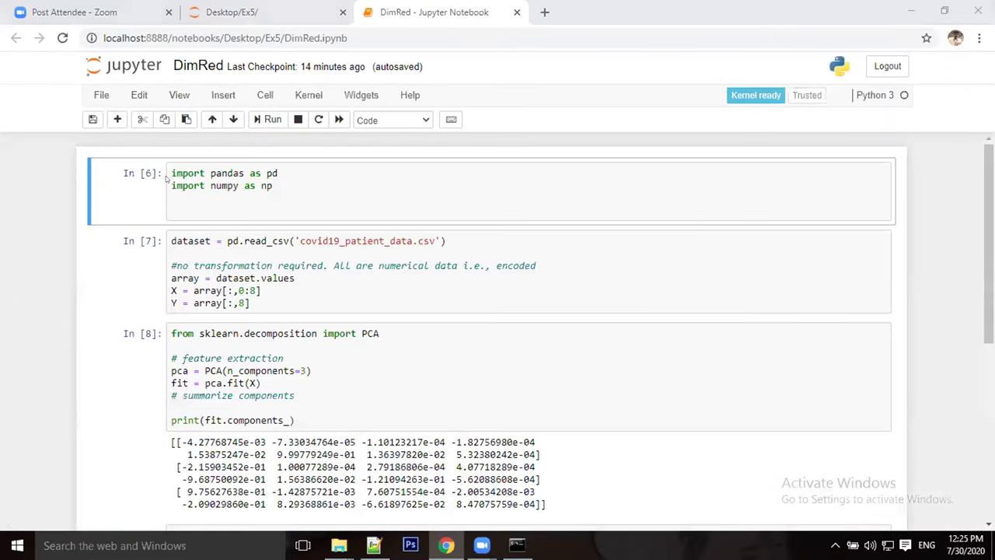
# Create a new Python 3 notebook in the Ex5 folder and run print("Welcome to this environment"); in its first cell.
pyautogui.click(249, 11)
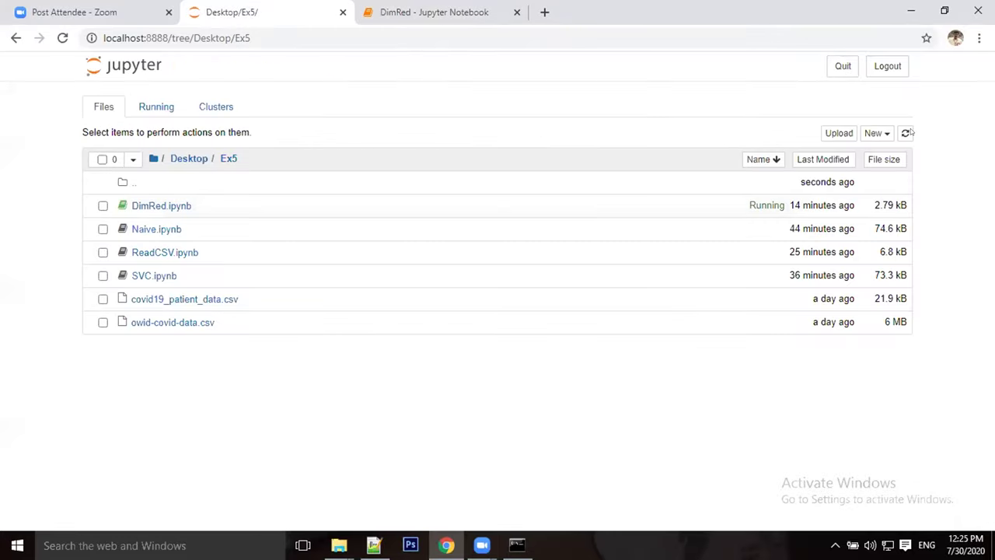
pyautogui.click(874, 133)
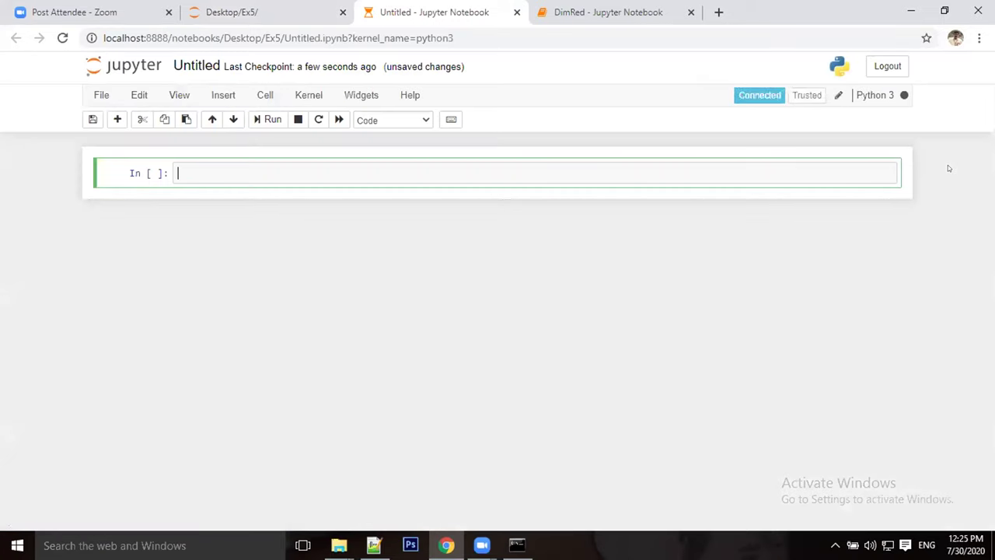
pyautogui.write('print("Welcome to this environment')
pyautogui.press('Right')
pyautogui.press('Right')
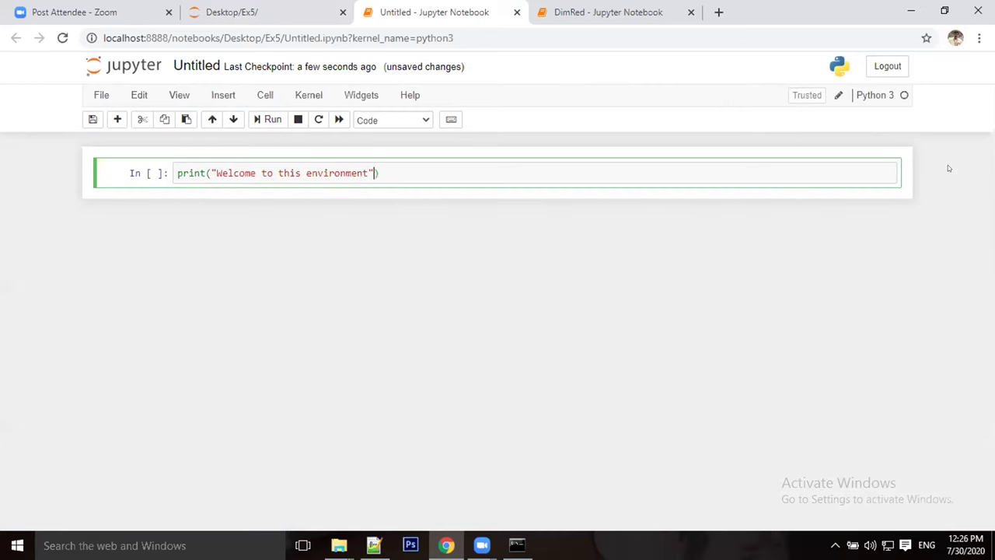
pyautogui.write(';')
pyautogui.click(262, 120)
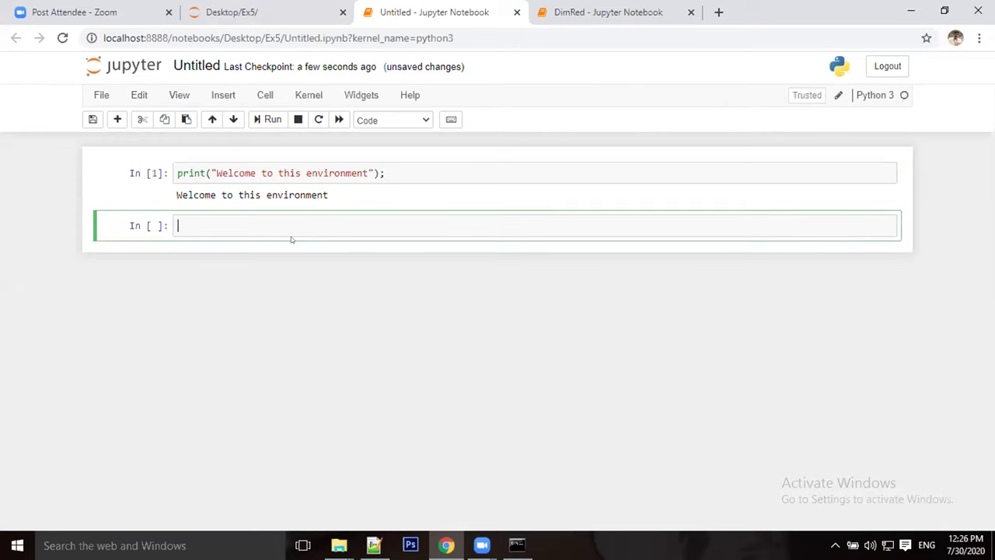
# Remove the closing parenthesis from the print statement in the first cell and run the cell again.
pyautogui.click(380, 173)
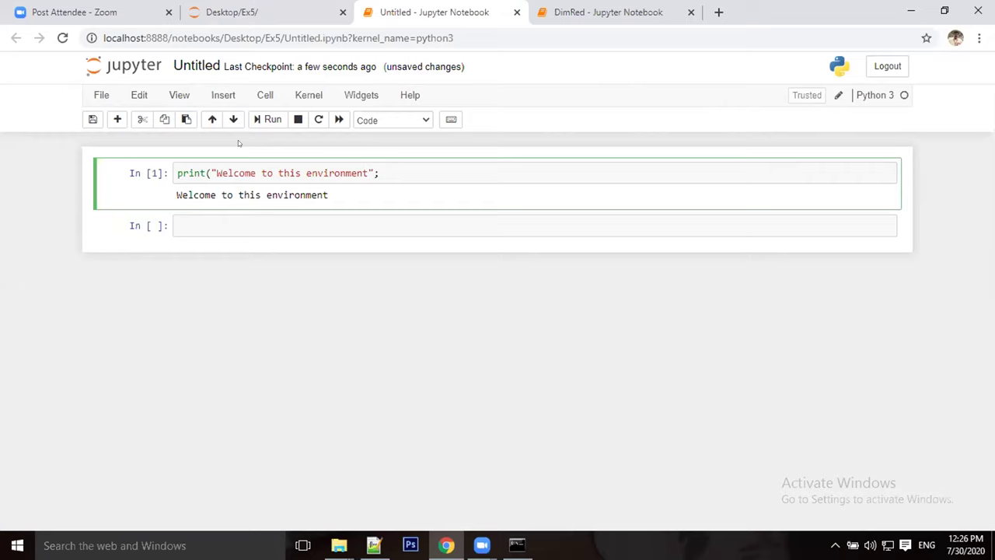
pyautogui.hotkey('shift', 'Return')
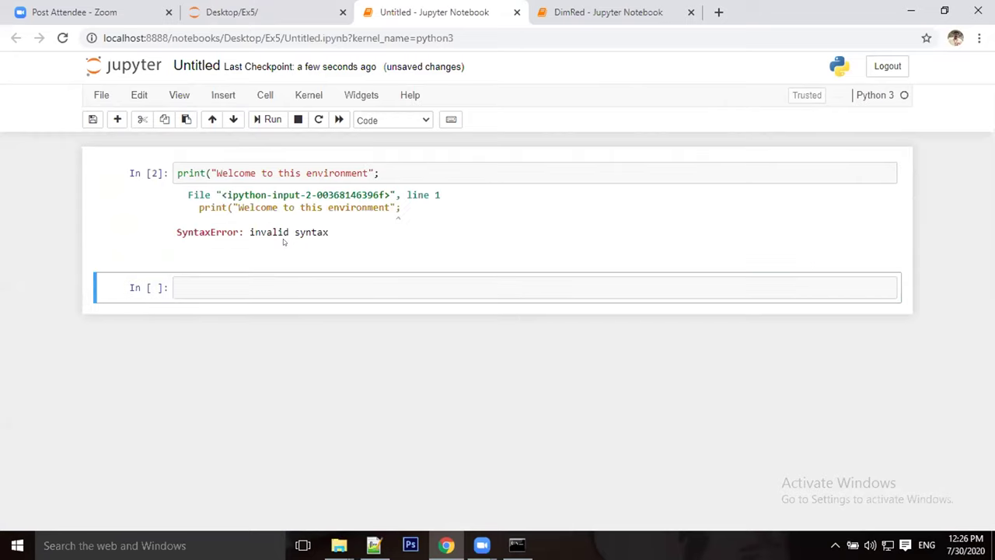